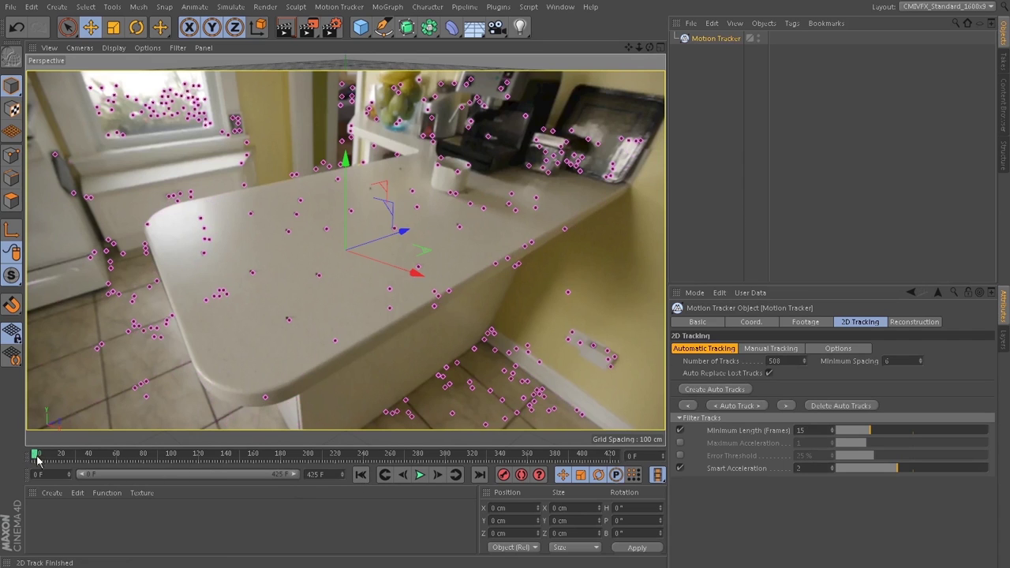
Step: Review the 2D tracks across the countertop footage and inspect the solved 3D point cloud around the camera
left_click_drag(37, 460, 356, 476)
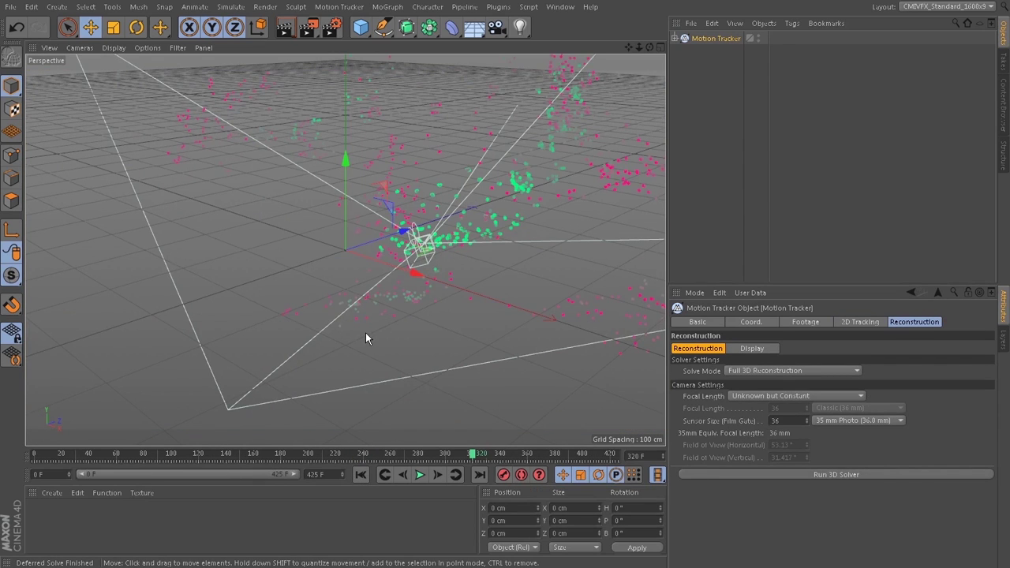
left_click_drag(497, 343, 387, 306, "alt")
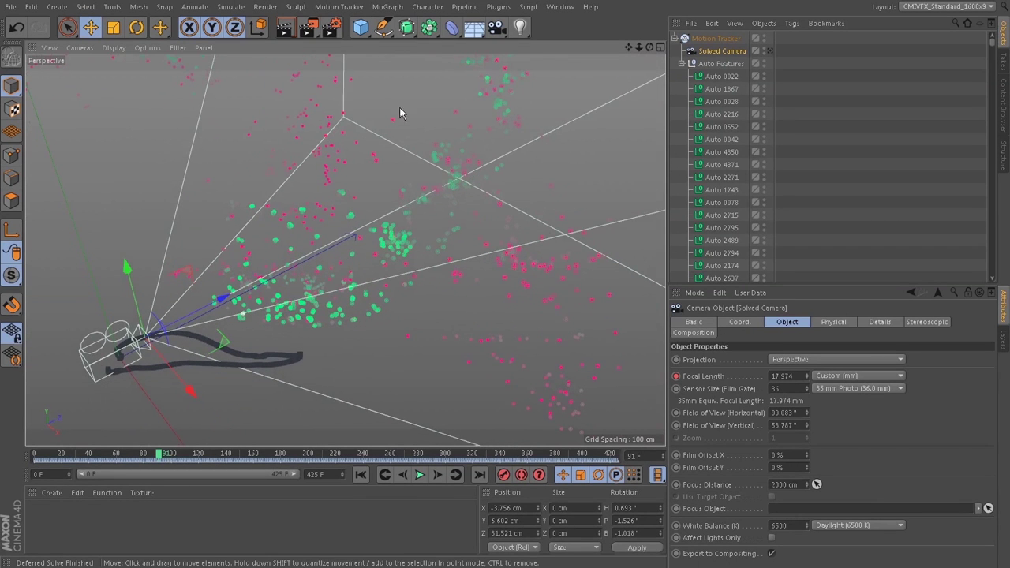
Step: Add a plane, slide it along Z to about 270 cm, and resize it to about 282 cm wide and 184 cm high
left_click(361, 27)
left_click(466, 69)
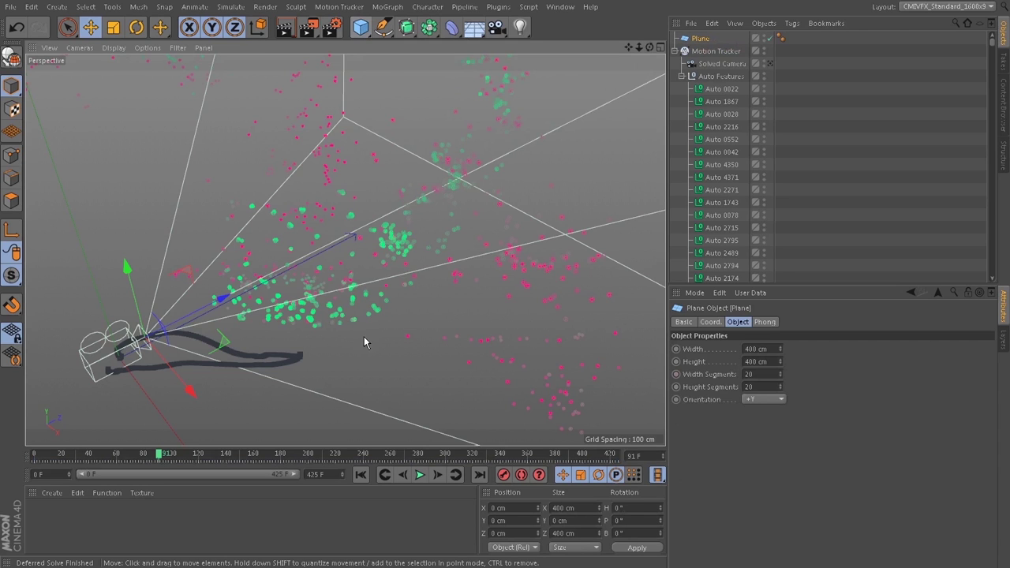
left_click_drag(364, 336, 384, 343, "alt")
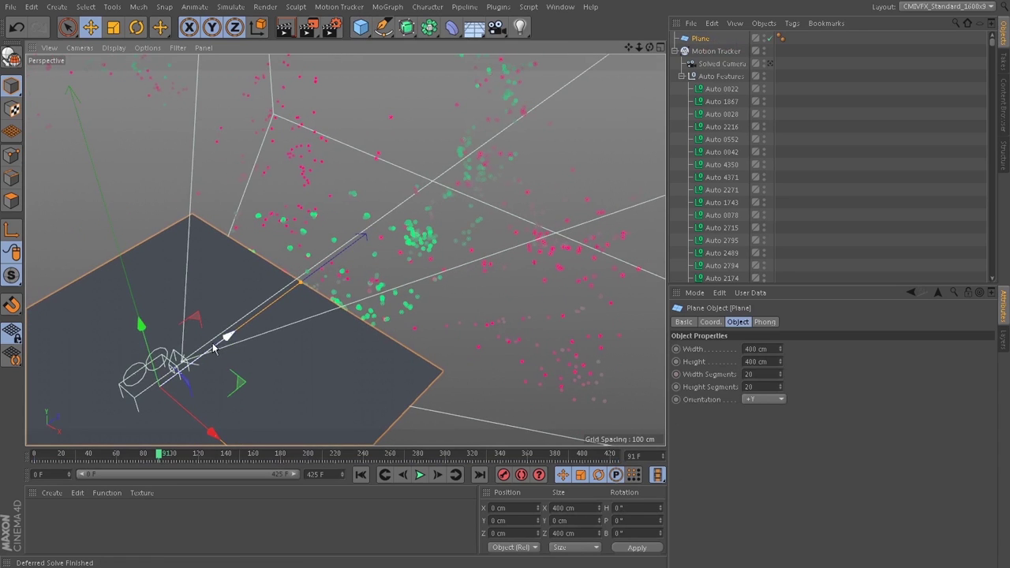
left_click_drag(225, 339, 382, 209)
left_click_drag(438, 188, 392, 218)
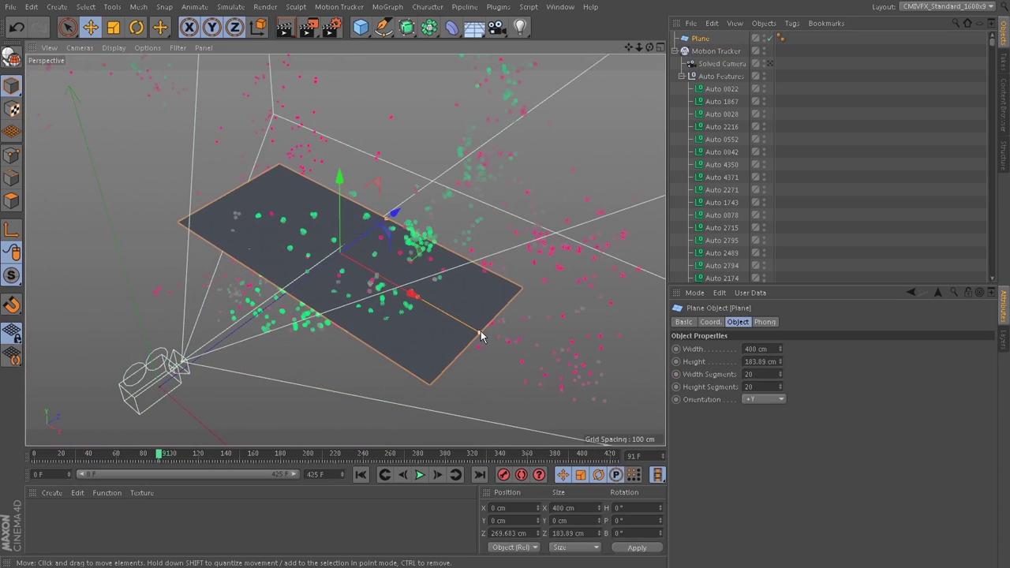
left_click_drag(481, 337, 410, 272)
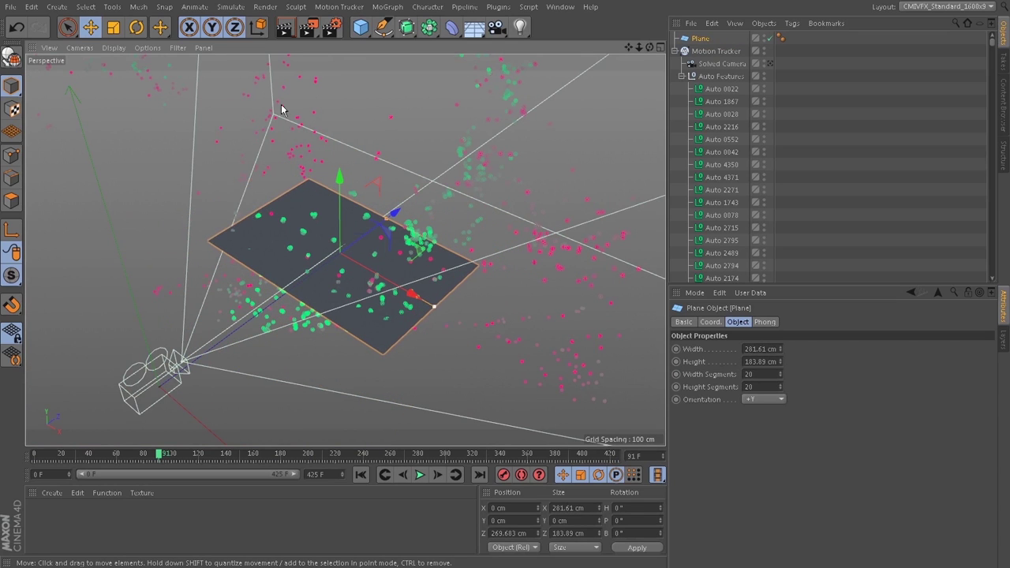
Step: Rotate the plane to about H 41°, P 30°, B -21° and nudge it into line with the countertop in the footage
left_click(133, 29)
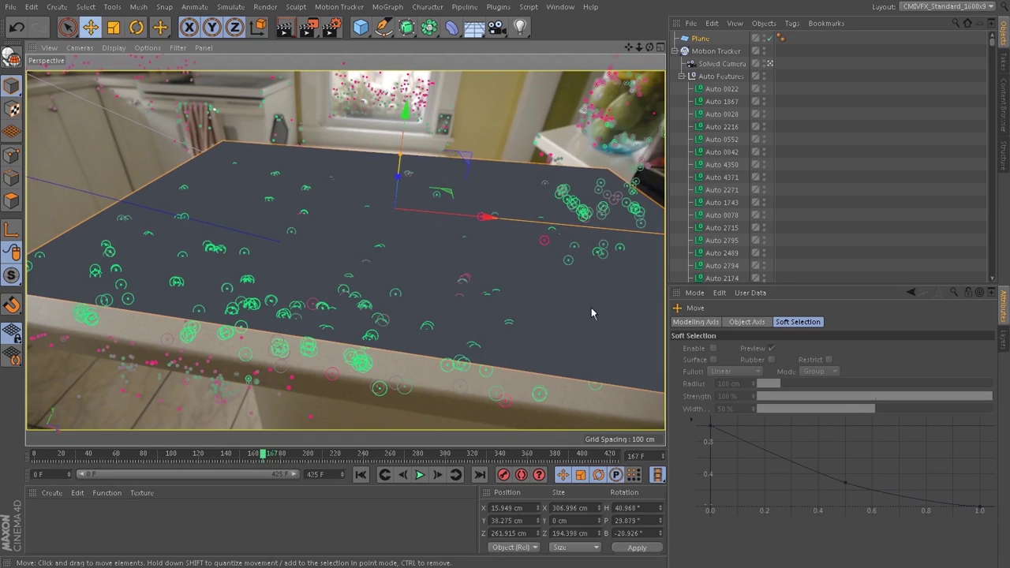
left_click_drag(487, 218, 491, 217)
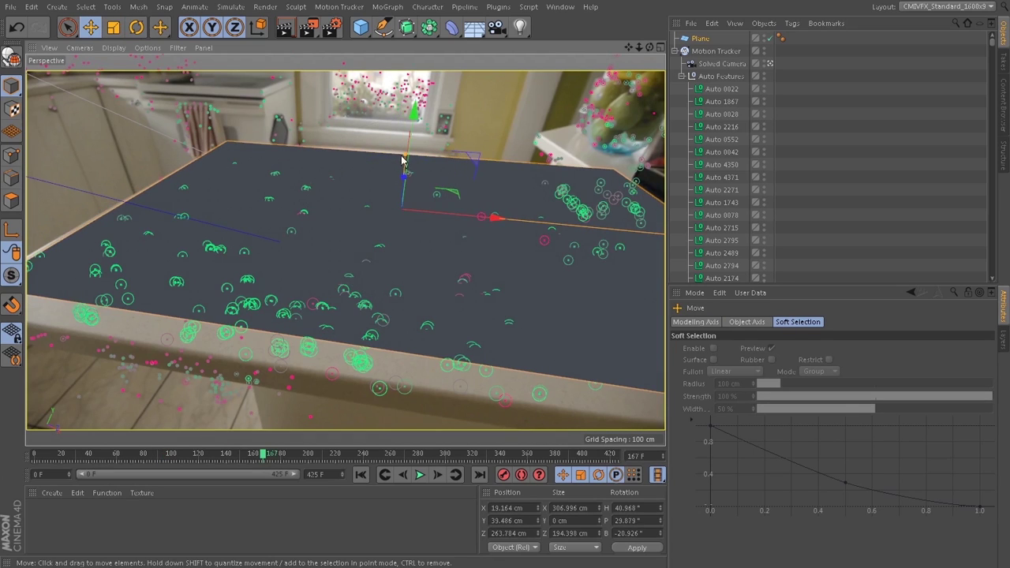
left_click_drag(272, 455, 148, 464)
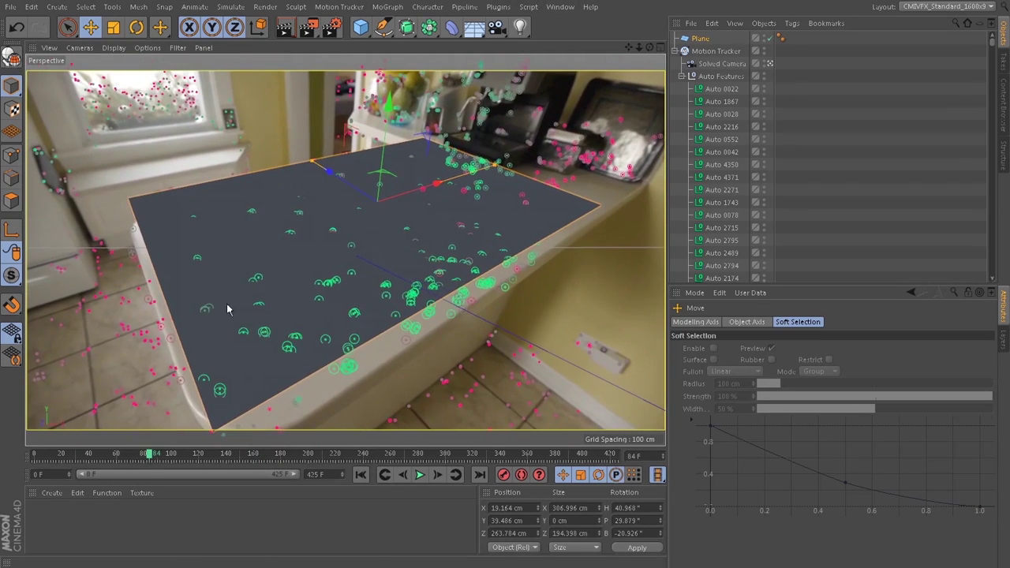
mouse_move(333, 173)
left_mouse_down()
mouse_move(342, 183)
mouse_move(326, 165)
mouse_move(328, 174)
left_mouse_up()
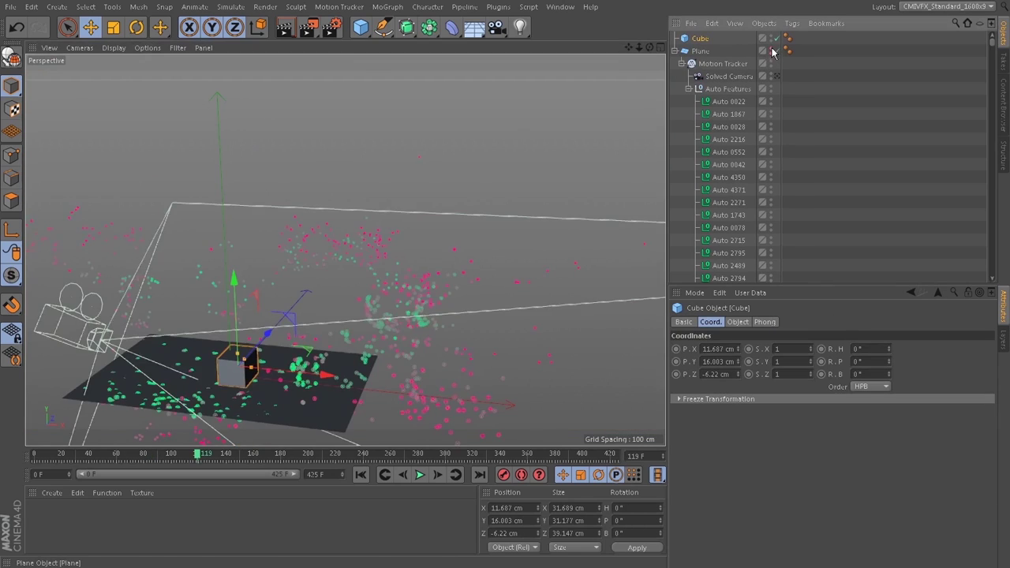
Step: Hide the plane with its tracking features, and play the cube over the footage through the Solved Camera
left_click(773, 52)
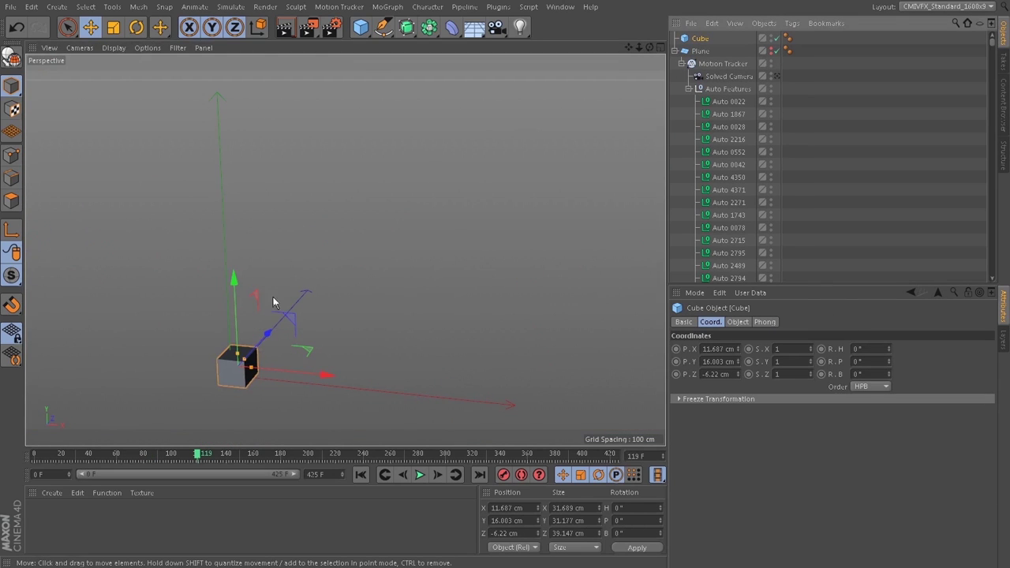
left_click(727, 76)
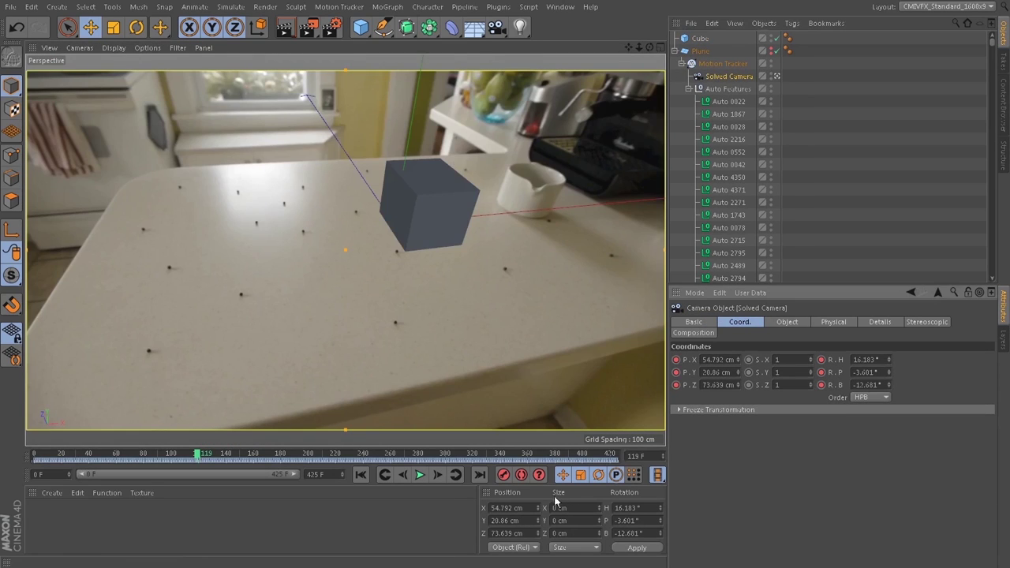
left_click(418, 474)
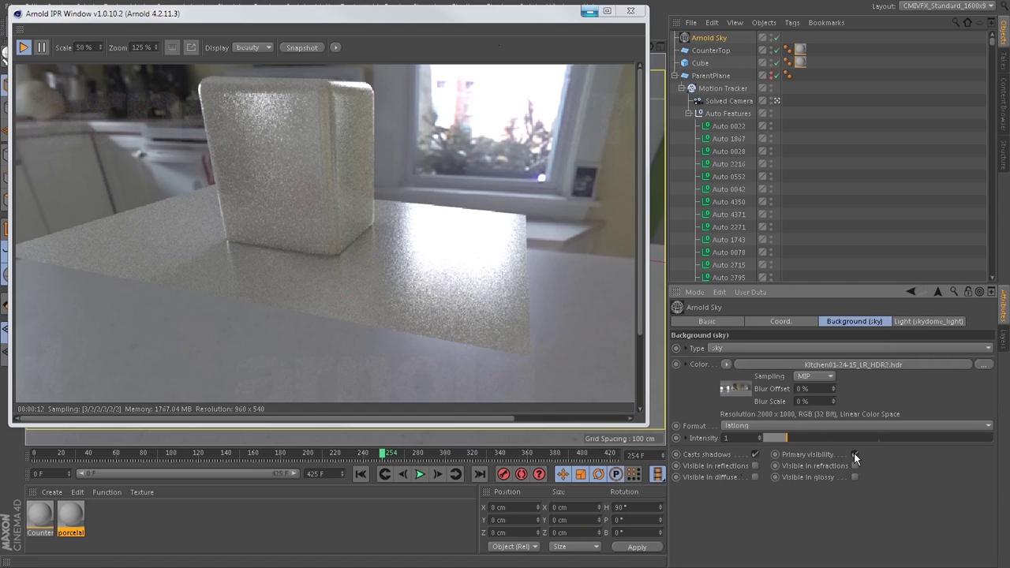
Step: Turn off primary visibility for the Arnold Sky and move the IPR render window aside
left_click(854, 454)
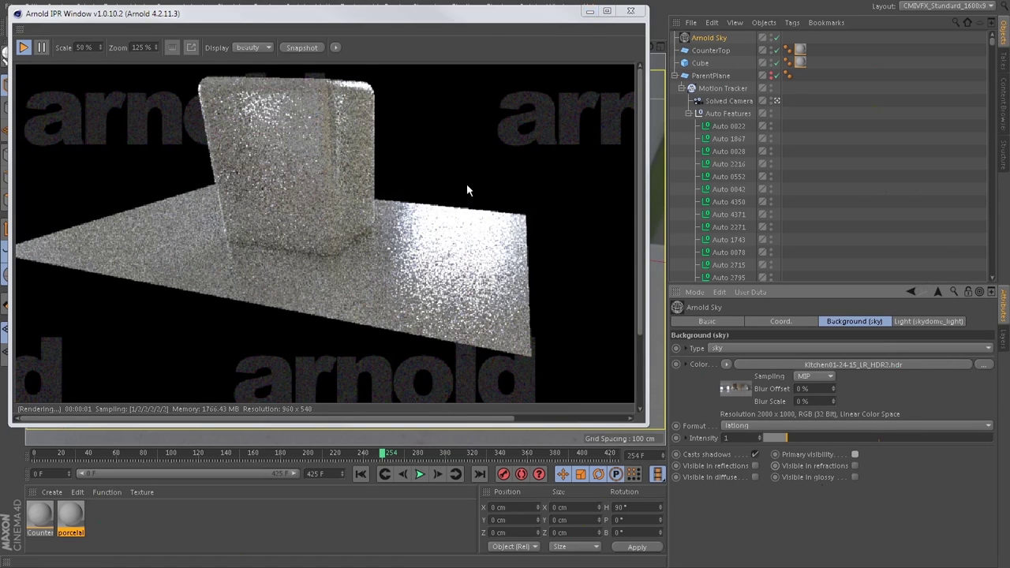
left_click_drag(424, 19, 625, 94)
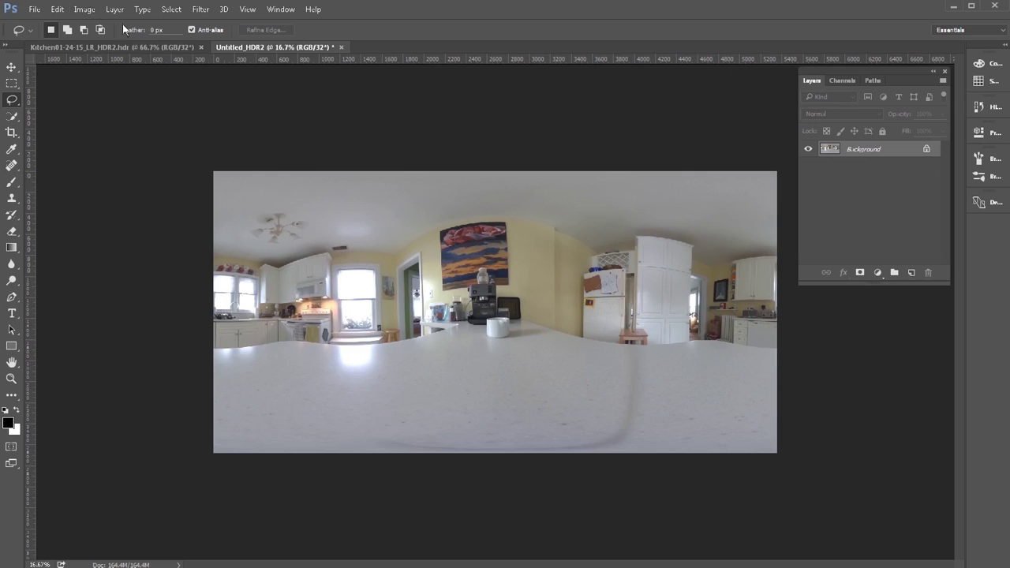
left_click(86, 9)
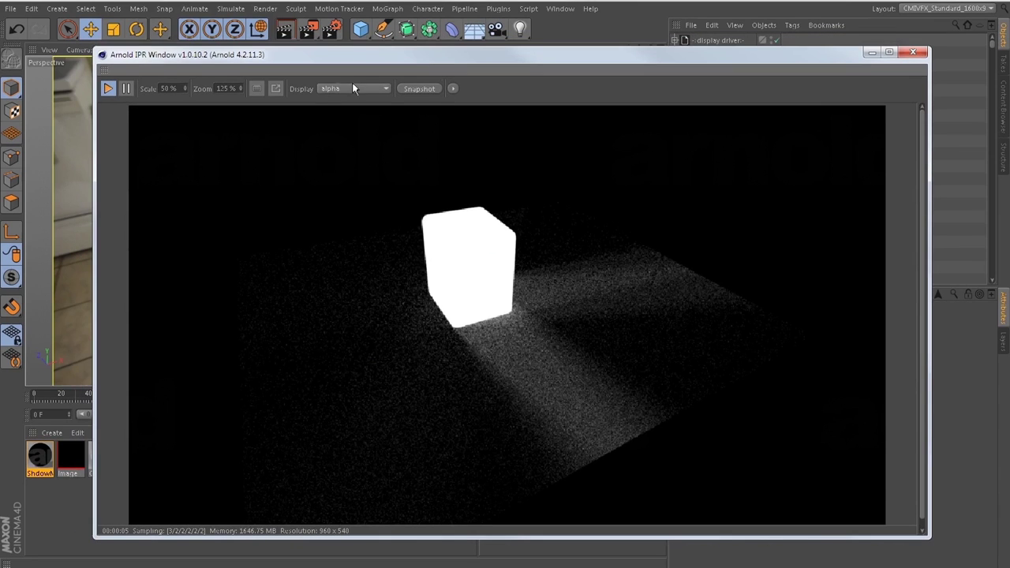
Step: In Cinema 4D, browse the render passes available in the Arnold IPR window for the cube and its shadow
left_click(355, 88)
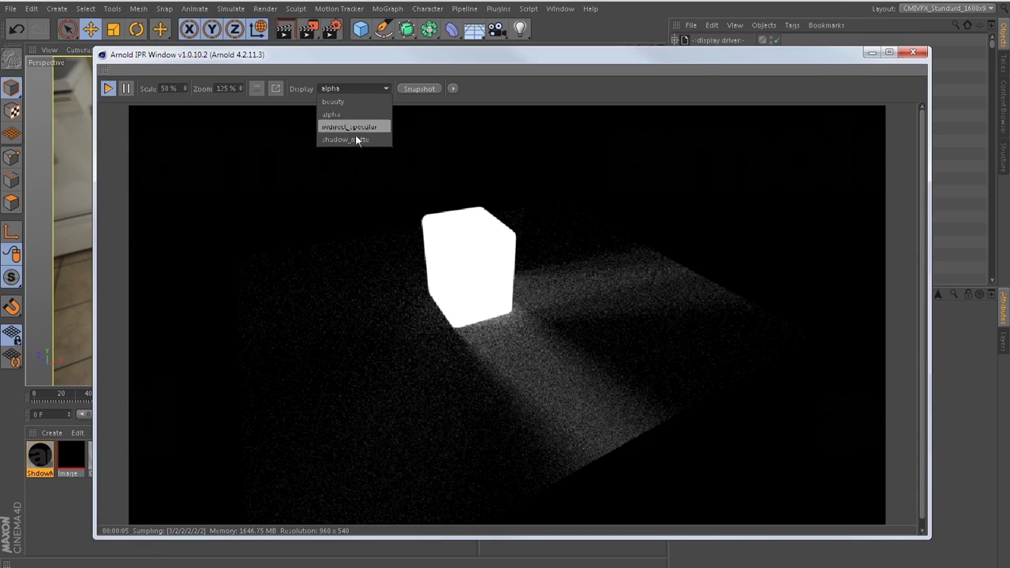
left_click(345, 88)
left_click_drag(373, 56, 415, 61)
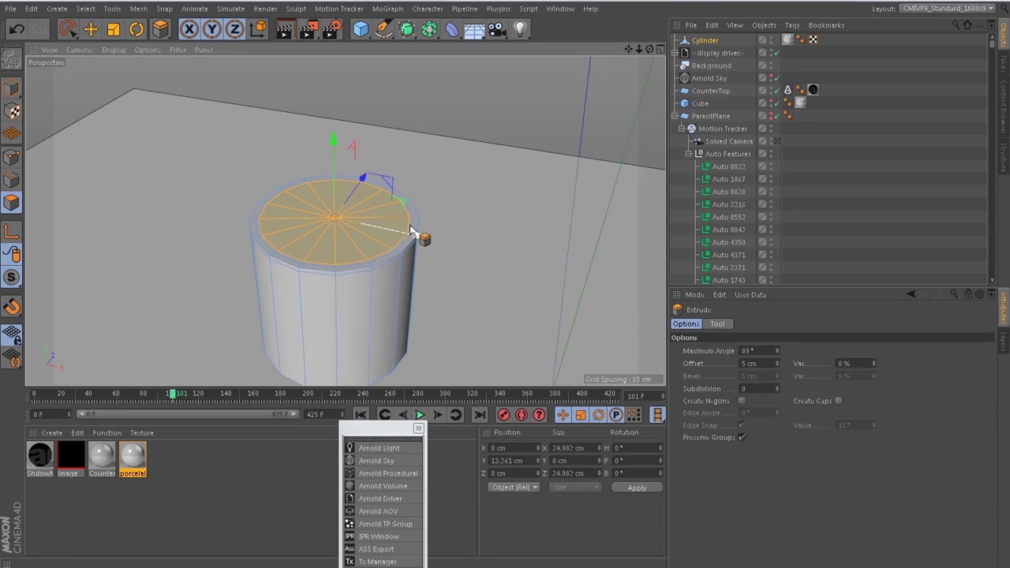
Step: Extrude the cylinder's inner top faces downward by about -20 cm to hollow out the mug
left_click_drag(410, 230, 387, 226)
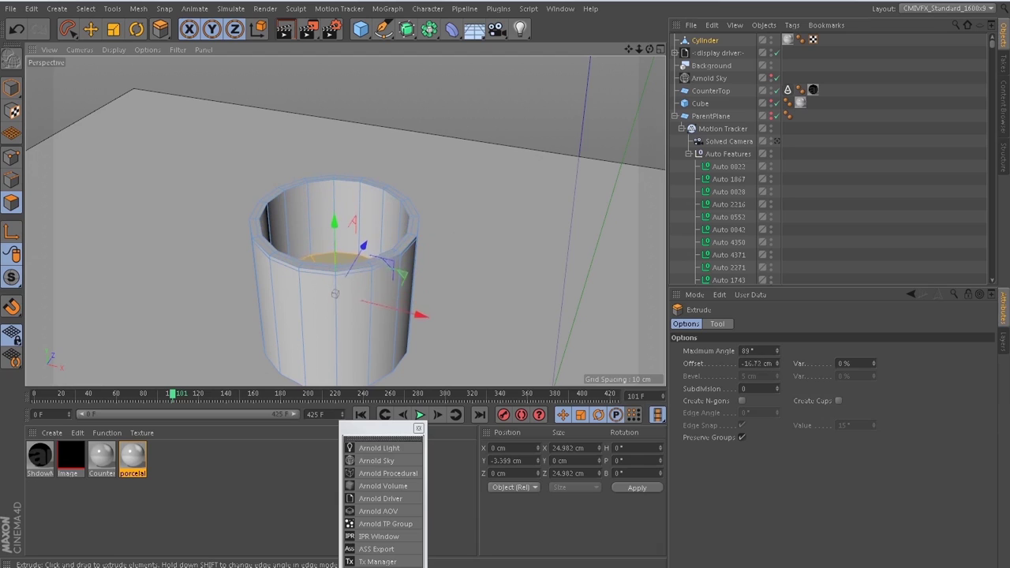
left_click_drag(466, 273, 424, 299, "alt")
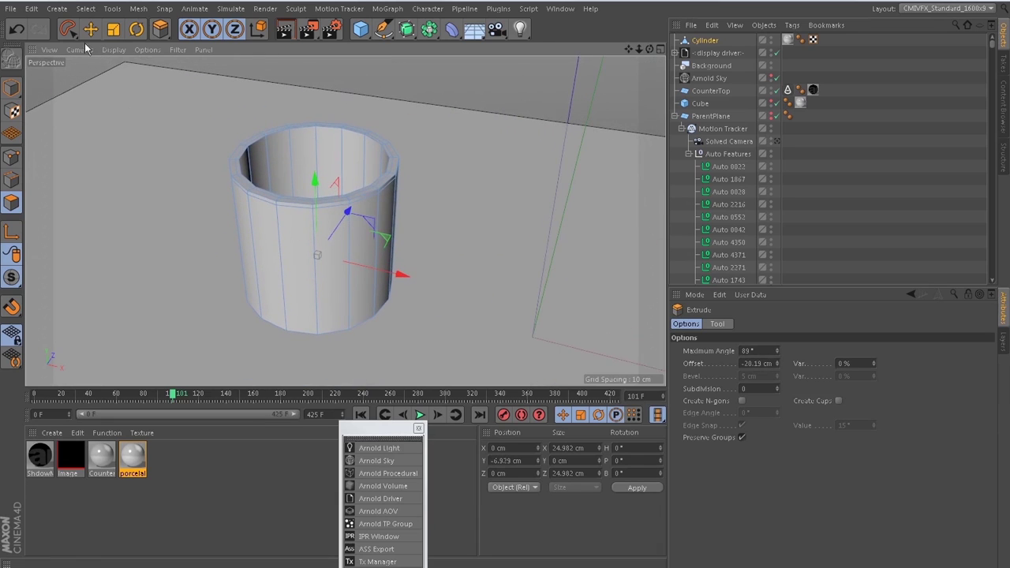
left_click(114, 50)
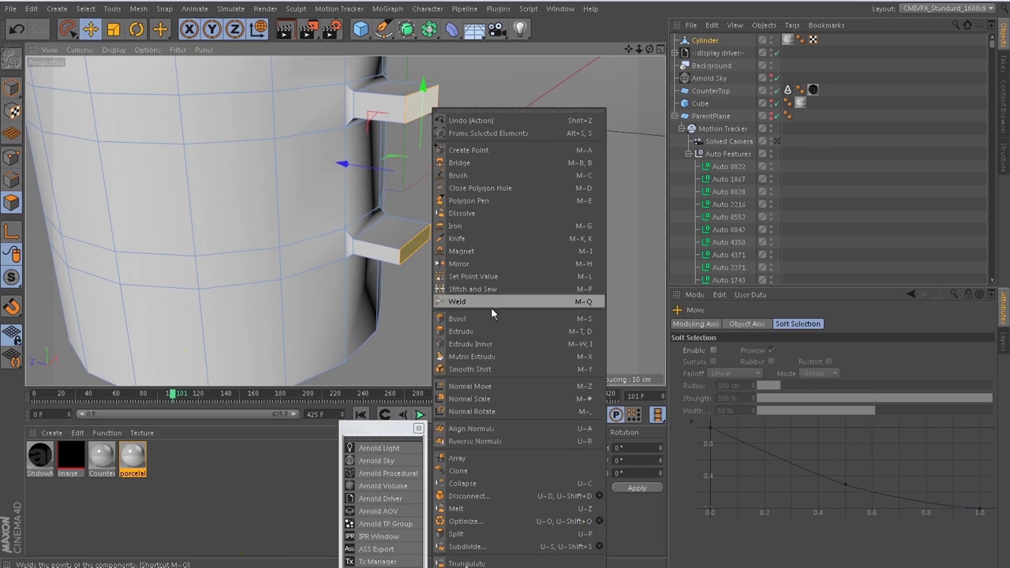
Step: Extrude the two handle stubs further from the mug's side, and move and rotate their end faces to shape the handle
left_click(490, 331)
left_click_drag(506, 198, 464, 157)
key("e")
left_click(480, 102)
key("r")
left_click(458, 251)
key("e")
left_click(465, 120)
Step: Bridge the end faces of the upper and lower stubs to close the mug handle
left_click_drag(461, 235, 416, 158, "alt")
right_click(416, 158)
right_click(403, 163)
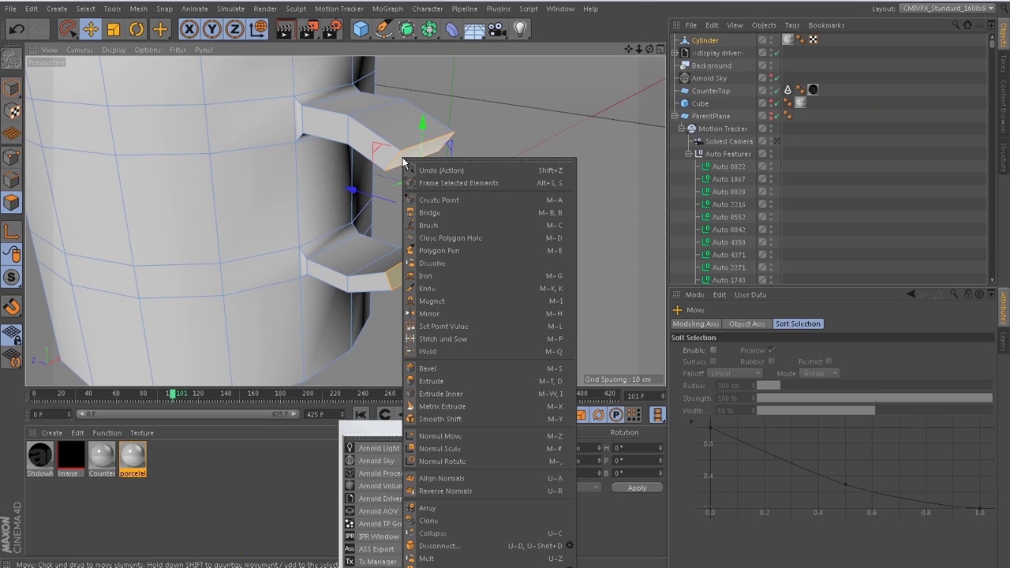
left_click(430, 212)
left_click_drag(442, 146, 418, 274)
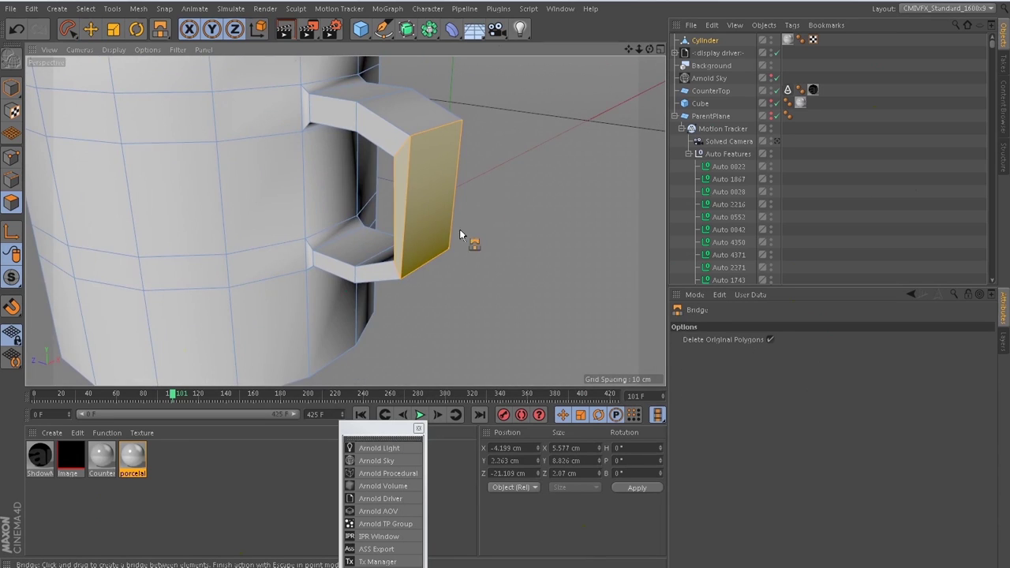
Step: Cut the bridged section of the handle with the Knife and adjust it with the Move tool
left_click_drag(460, 235, 459, 170, "alt")
right_click(459, 169)
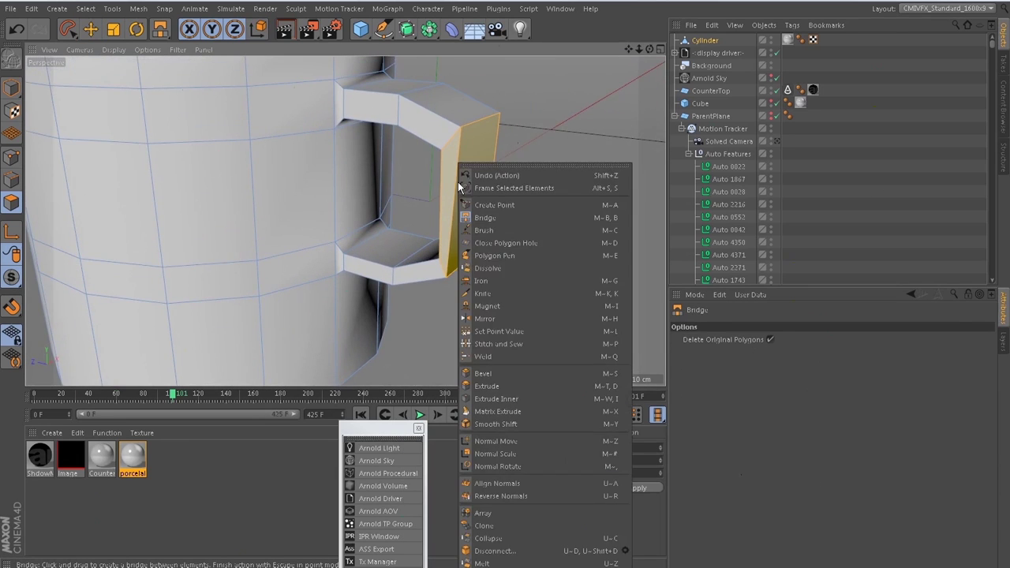
left_click(481, 294)
key("e")
left_click_drag(481, 207, 529, 178)
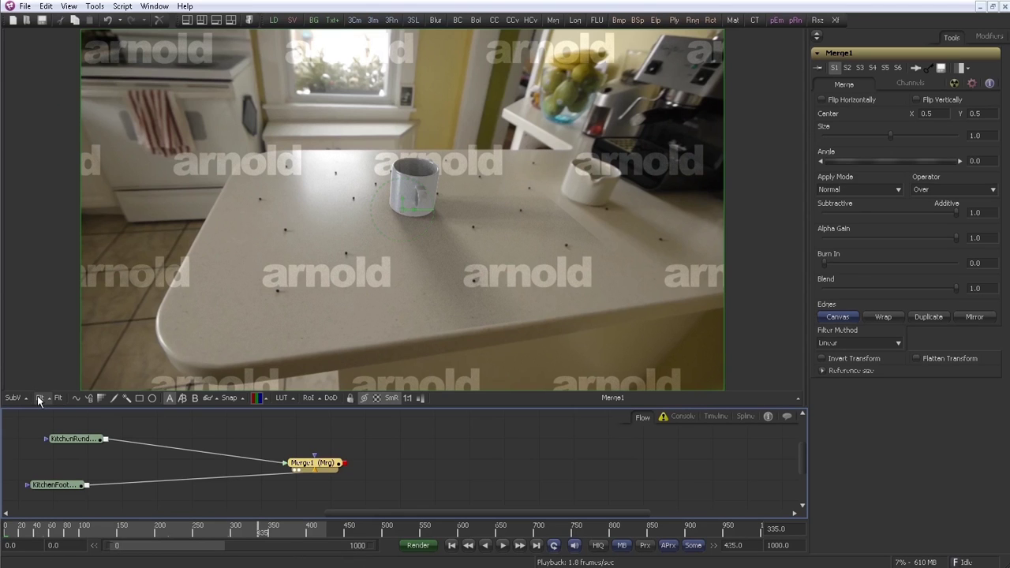
Step: Switch to Fusion and set the viewer zoom to 100% for the Merge1 mug composite
left_click(38, 398)
left_click(54, 342)
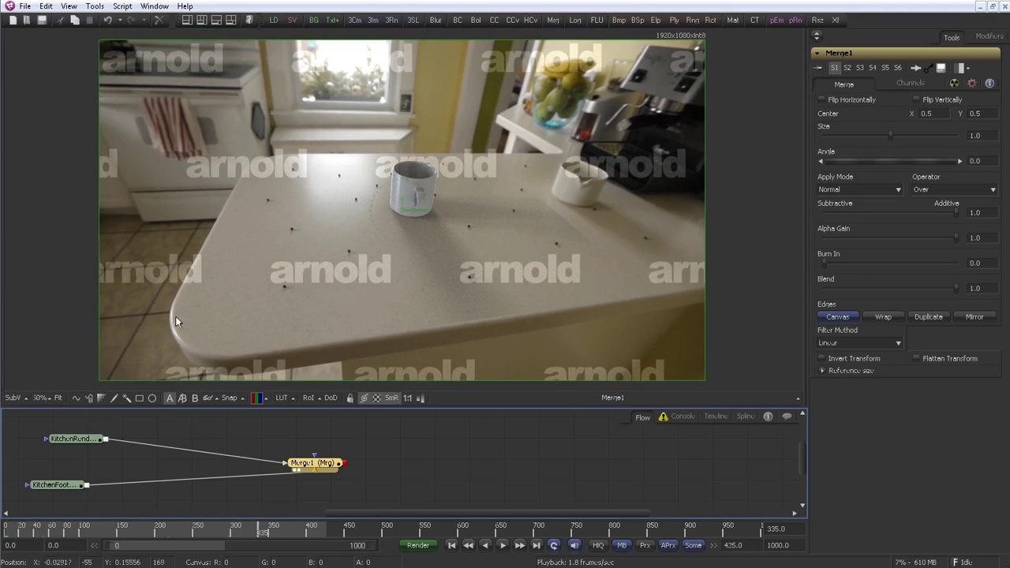
left_click(39, 397)
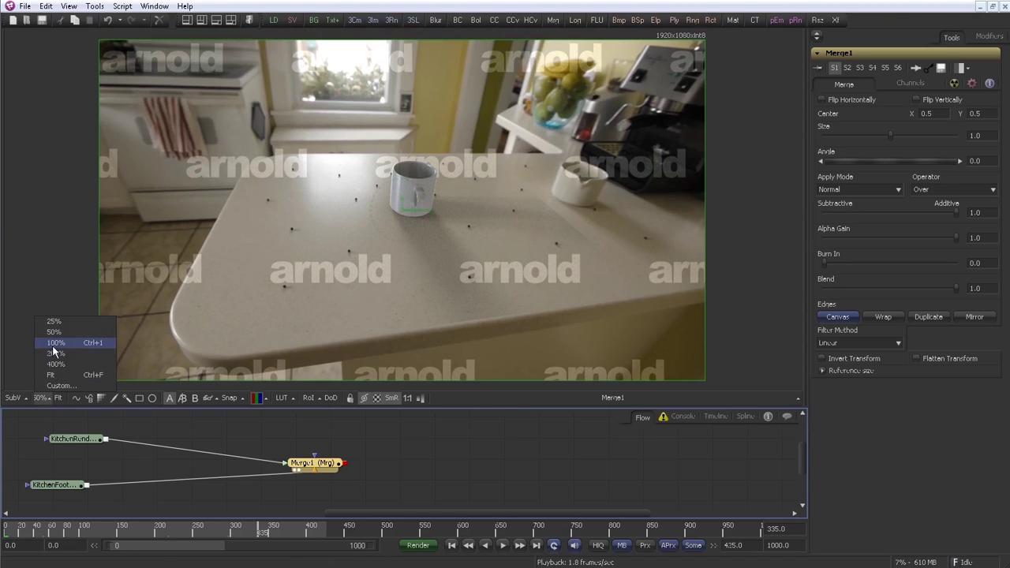
left_click(54, 344)
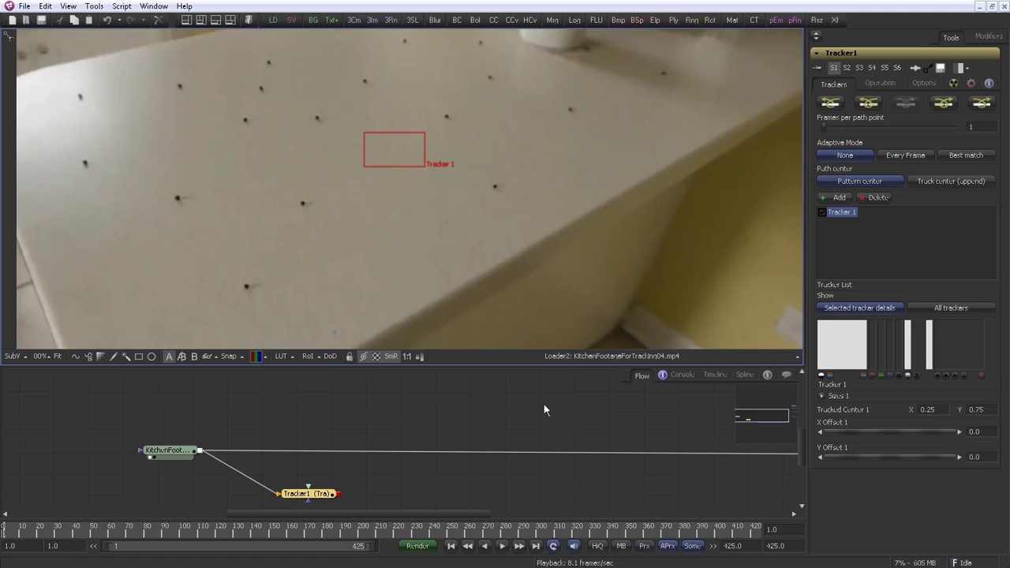
Step: Place Tracker 1's pattern box on the dark mark near the counter's edge, at about center 0.6125, 0.4583
left_click_drag(364, 132, 465, 172)
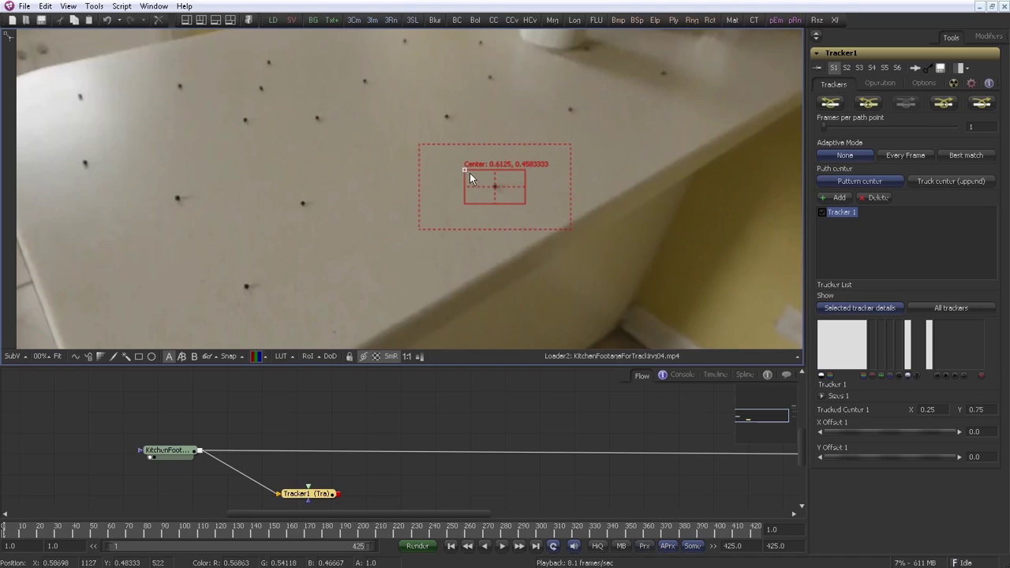
left_click_drag(469, 173, 469, 173)
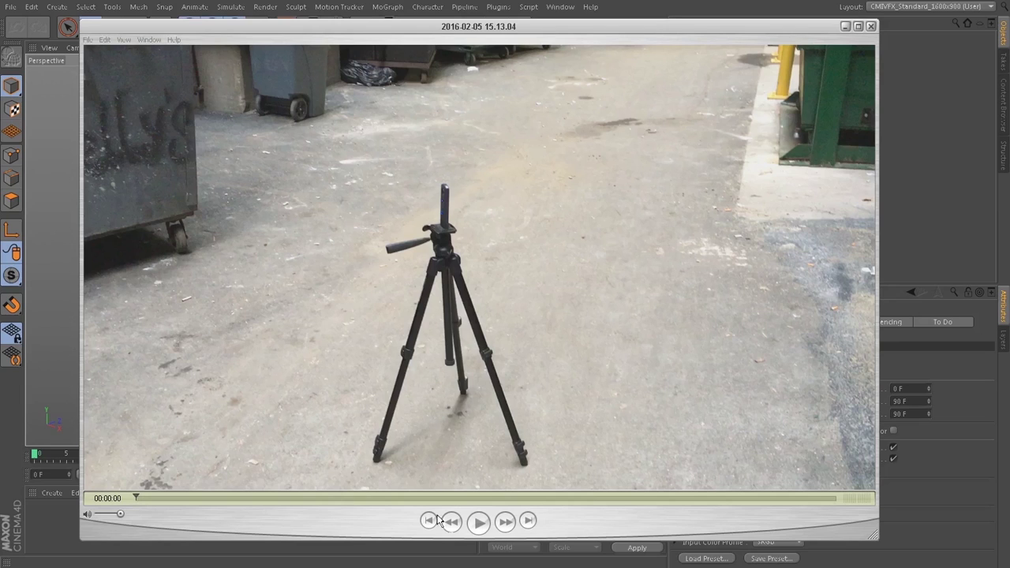
Step: Play the tripod reference clip in the media player with its sound turned down, and minimize the player
left_click(483, 525)
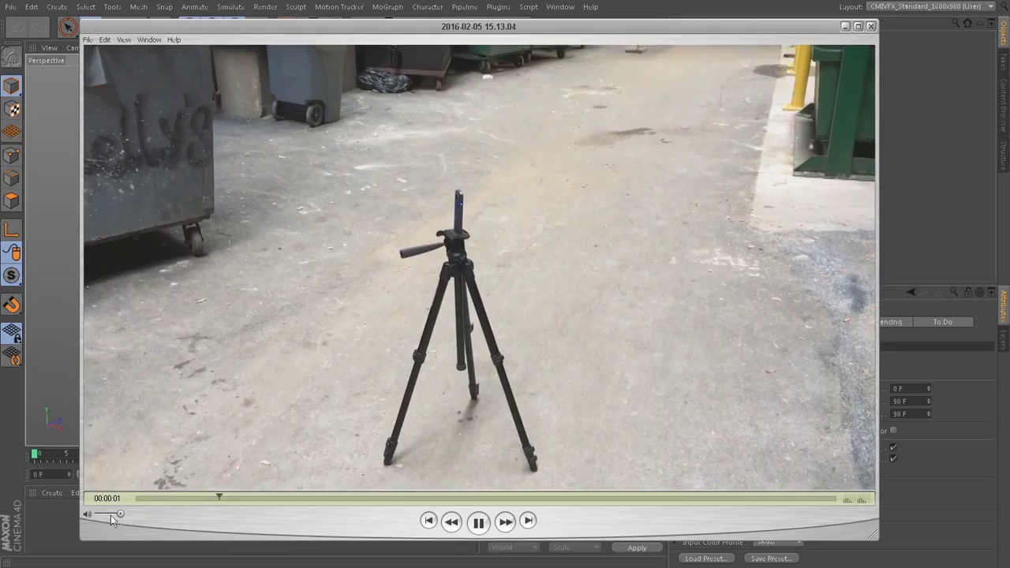
left_click_drag(111, 514, 97, 513)
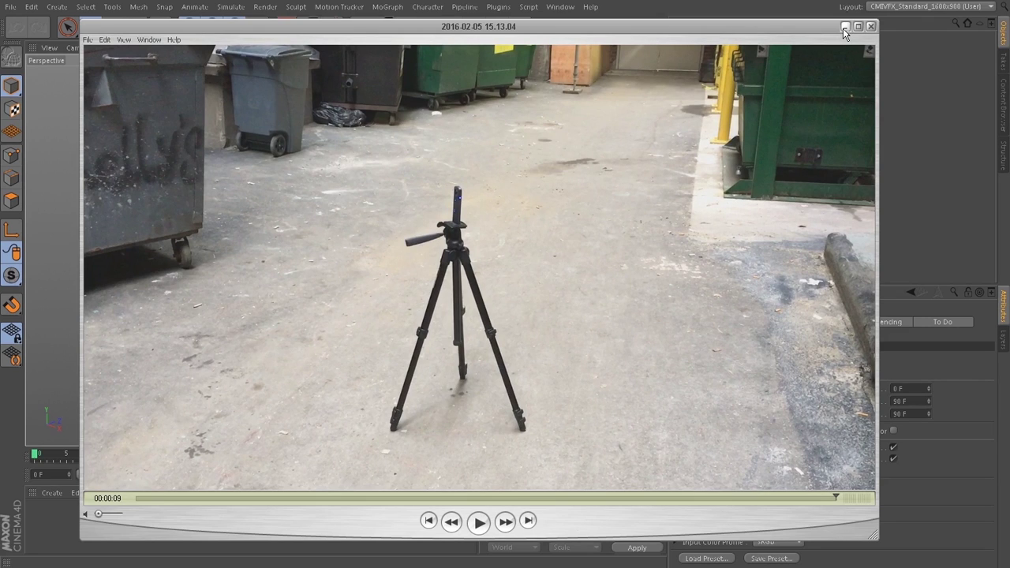
left_click(844, 28)
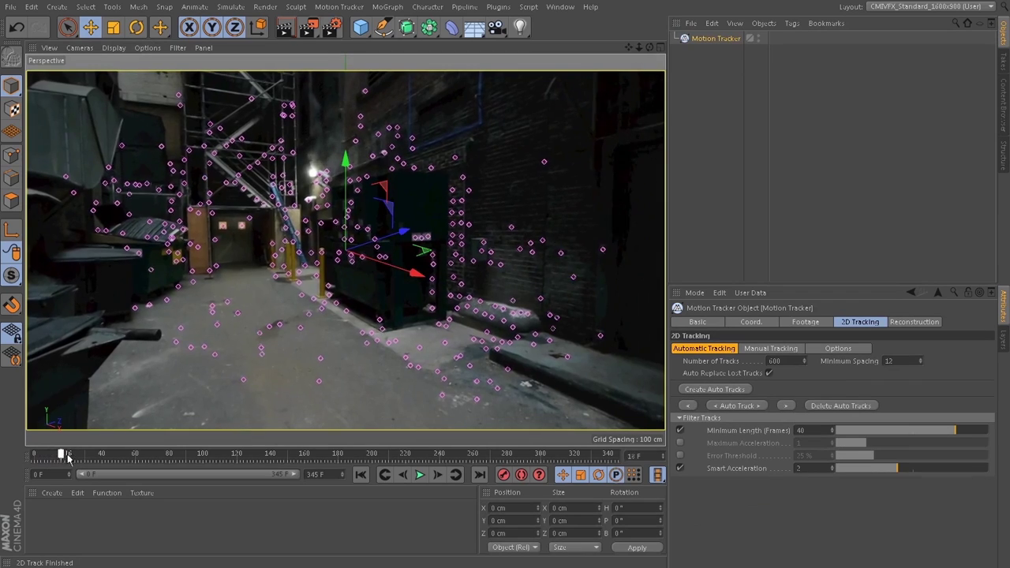
Step: Create automatic 2D tracks for the alley footage at frame 112 in Cinema 4D's Motion Tracker
left_click_drag(95, 456, 224, 455)
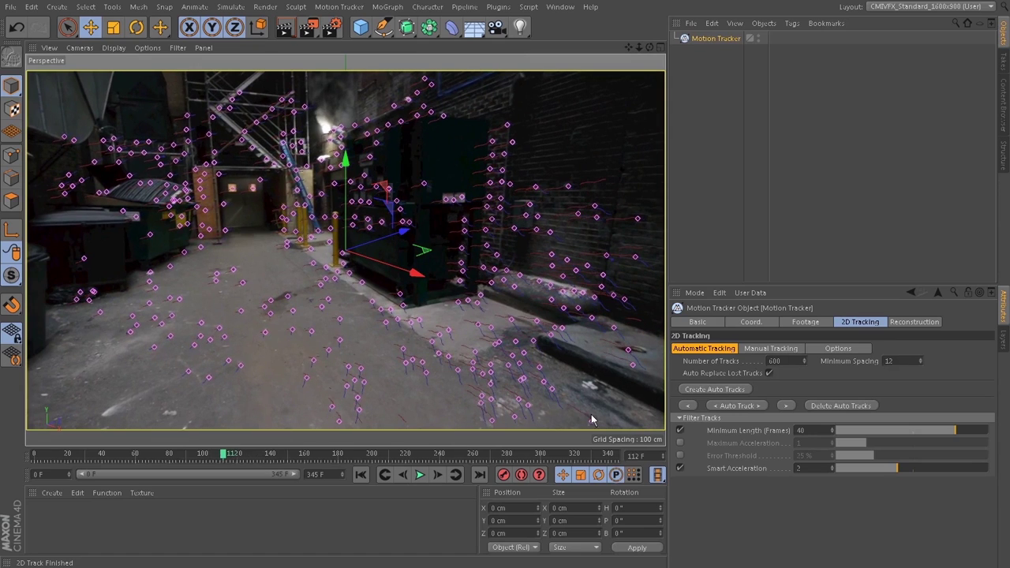
left_click(711, 390)
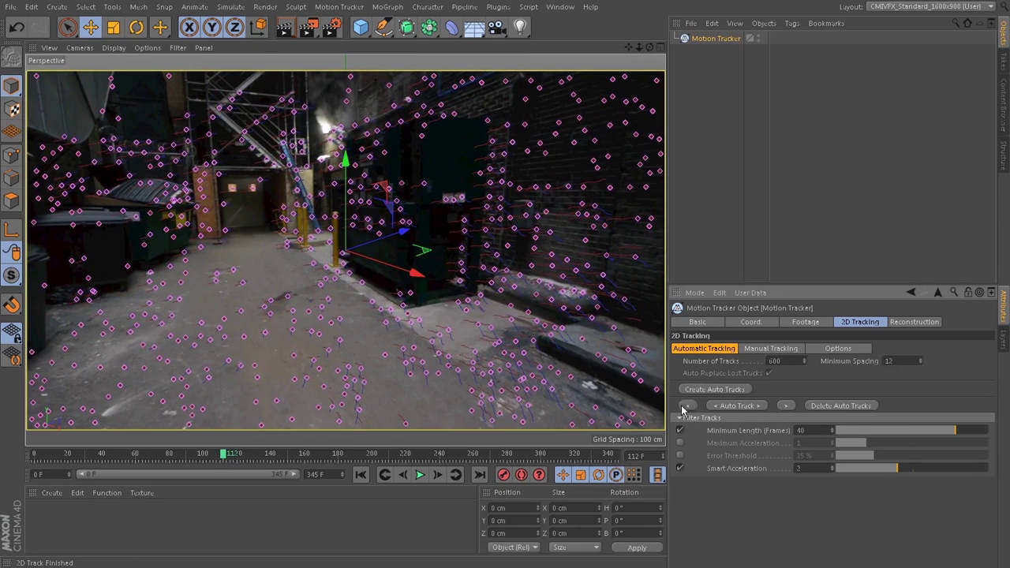
Step: Auto-track the alley footage's features backward from frame 112 and scrub past frame 117 to check the tracks
left_click(685, 406)
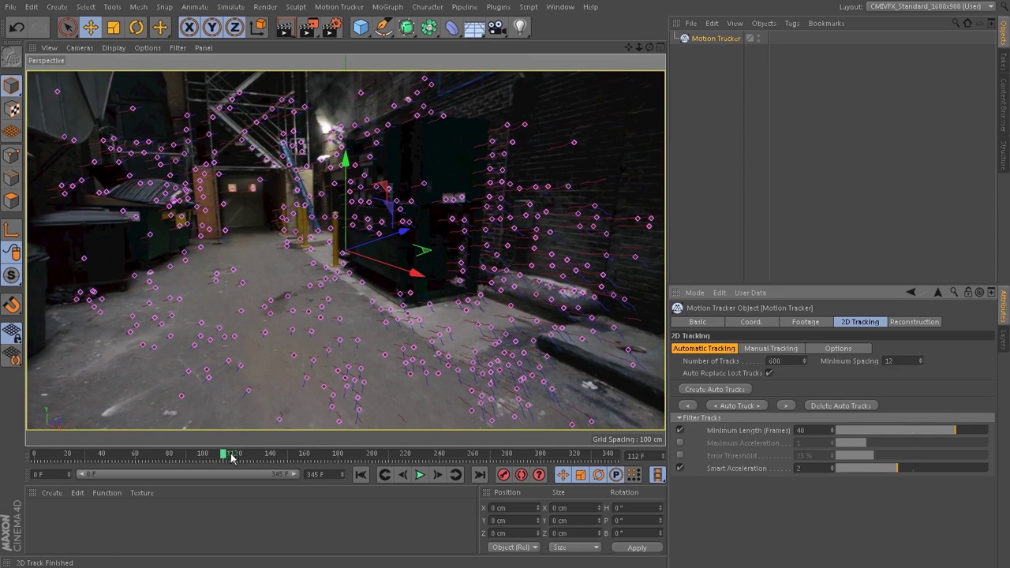
left_click_drag(225, 460, 231, 506)
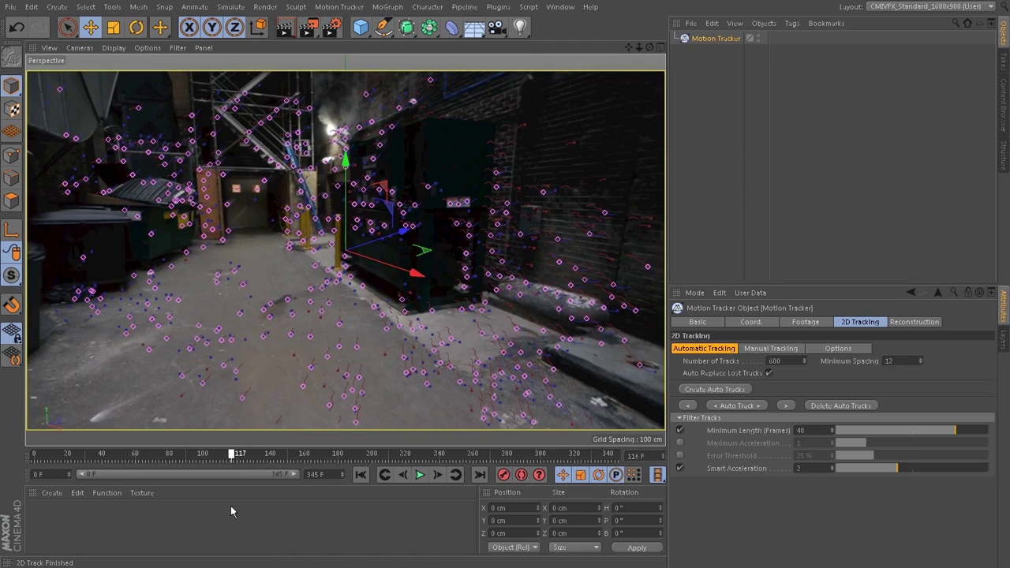
left_click_drag(230, 506, 343, 489)
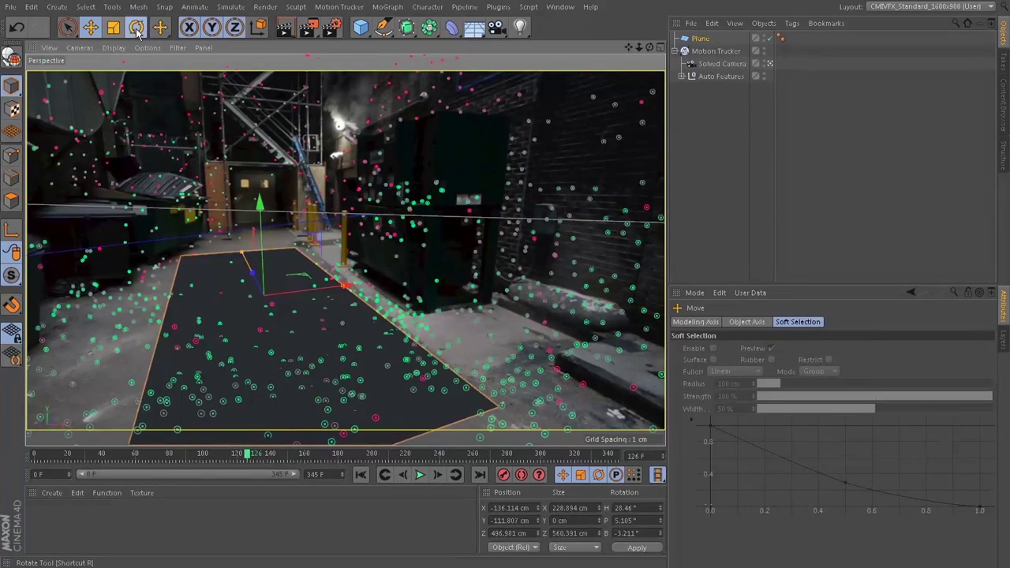
Step: Rotate the ground plane to about H 25°, P 4.2°, B -2.9° along the alley floor and check its alignment at frame 223
left_click(136, 29)
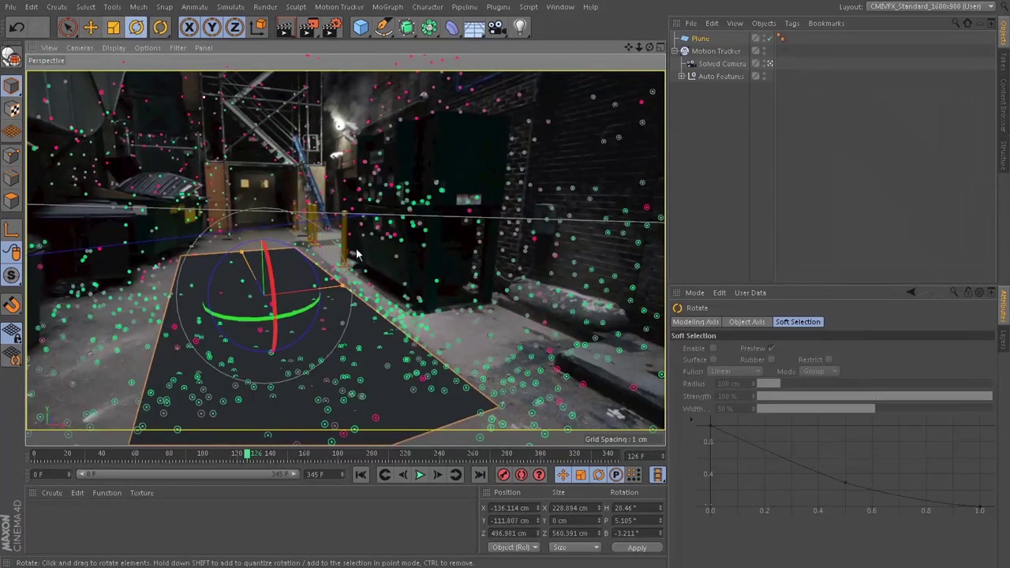
left_click_drag(293, 312, 271, 281)
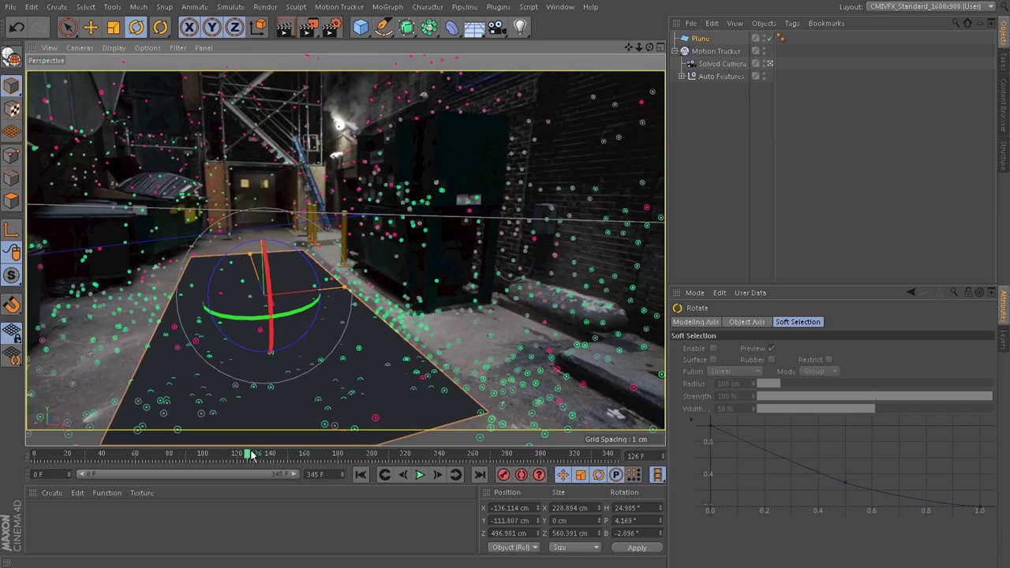
left_click_drag(253, 456, 411, 461)
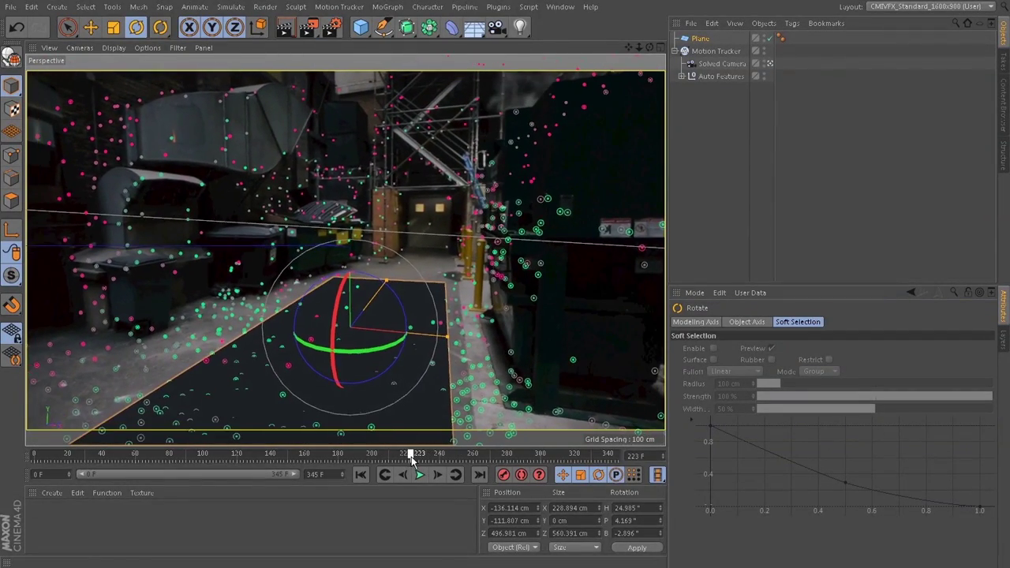
Step: Add a 200 cm cube to the tracked alley scene and open the plane's name for editing
left_click(361, 27)
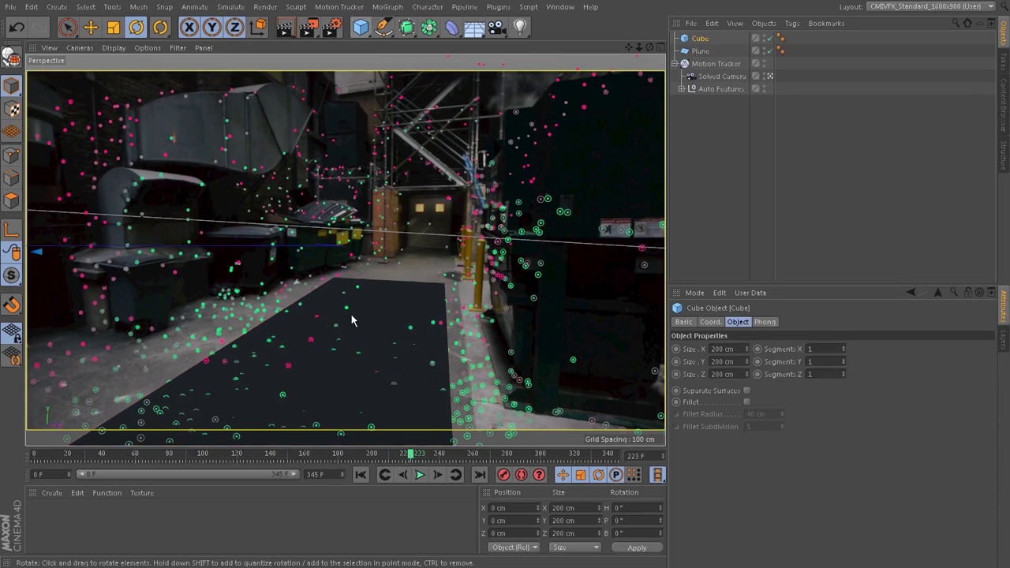
double_click(702, 51)
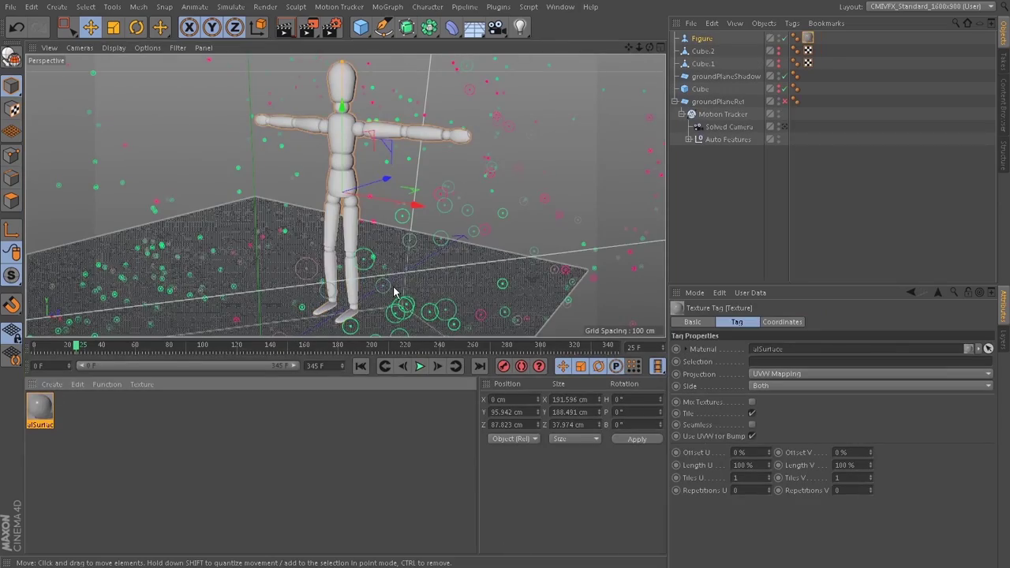
Step: Review the shader settings of the figure's alSurface material
left_click(37, 414)
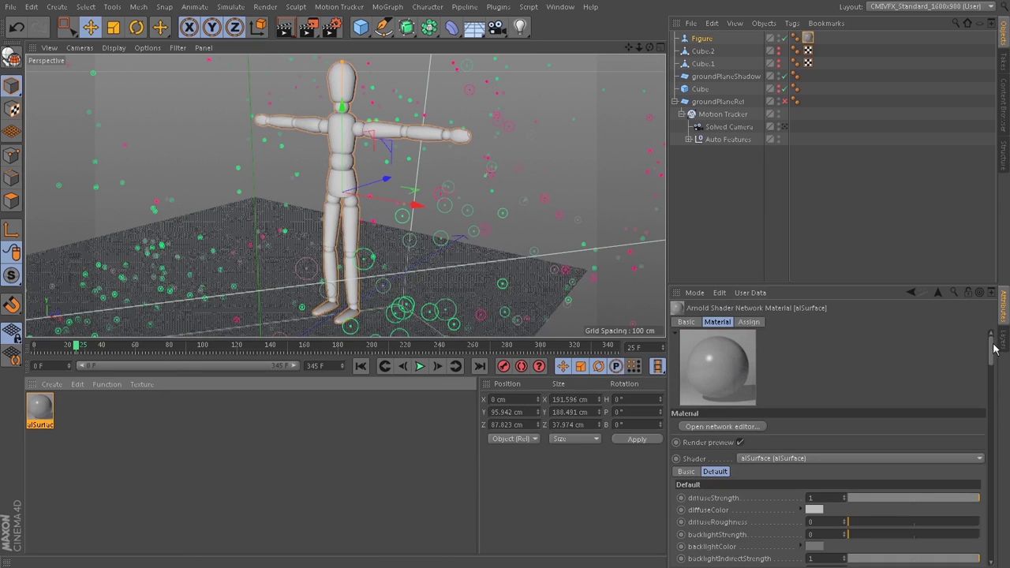
left_click_drag(993, 348, 996, 369)
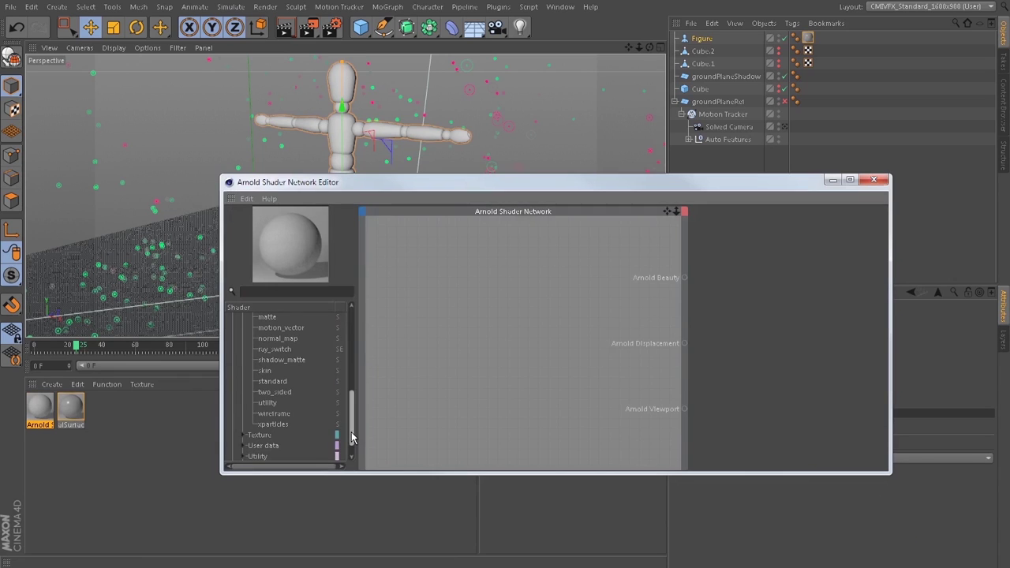
Step: Add a shadow_matte shader to the new Arnold shader network and connect its output to Arnold Beauty
left_click_drag(283, 359, 445, 328)
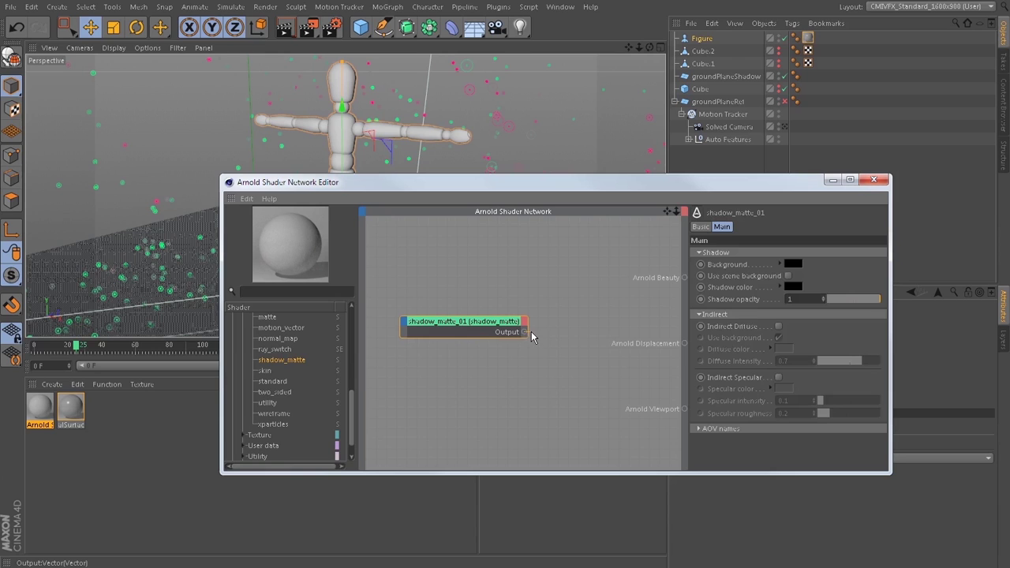
left_click_drag(531, 332, 683, 278)
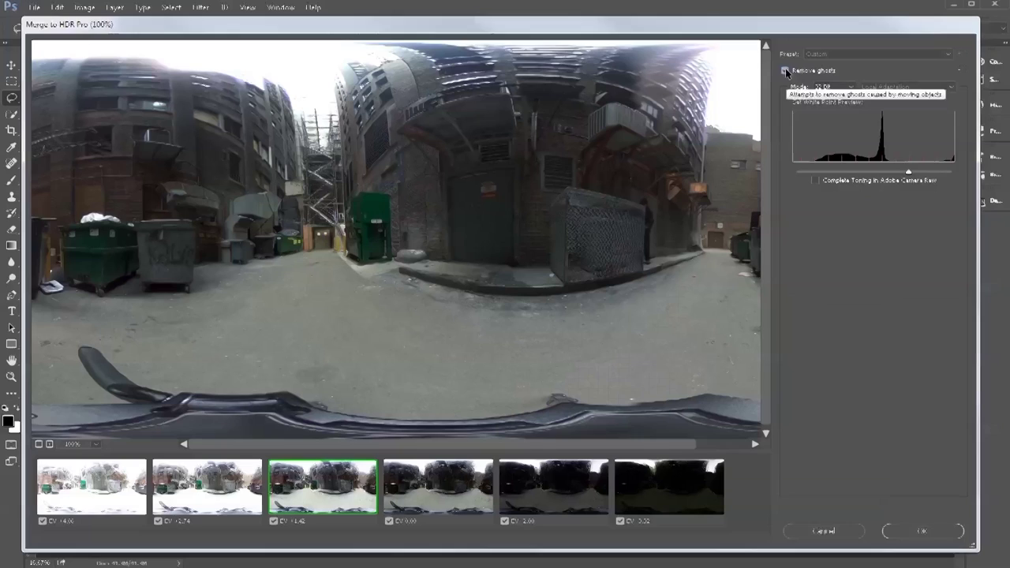
Step: Switch to Photoshop, merge the bracketed alley panoramas into a 32-bit HDR image, and fill the selected vehicle area along its lower edge
left_click(923, 532)
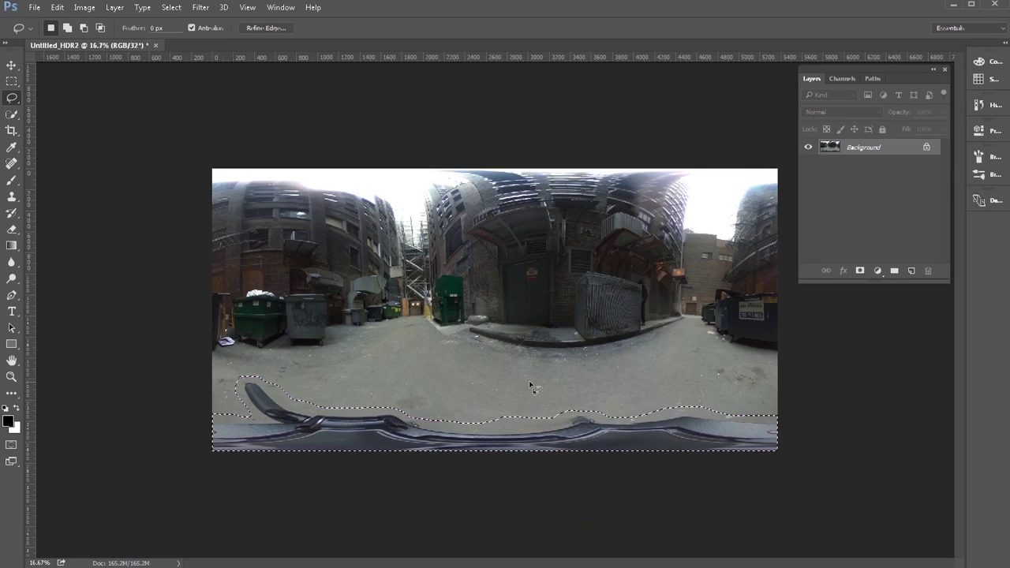
key("Delete")
left_click(535, 138)
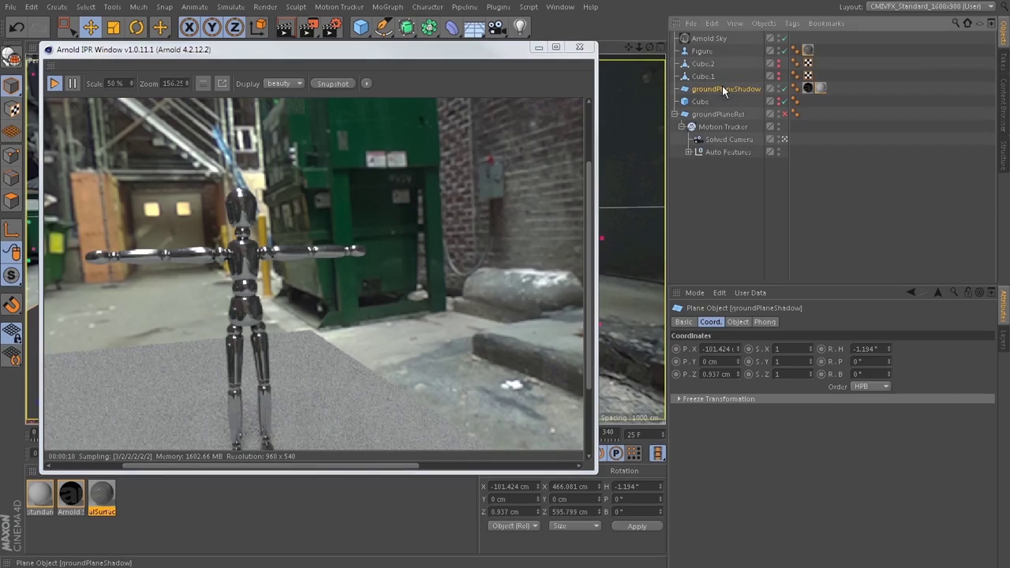
Step: Switch to Cinema 4D and add an Arnold Parameters tag to the groundPlaneShadow object
left_click(792, 23)
mouse_move(812, 56)
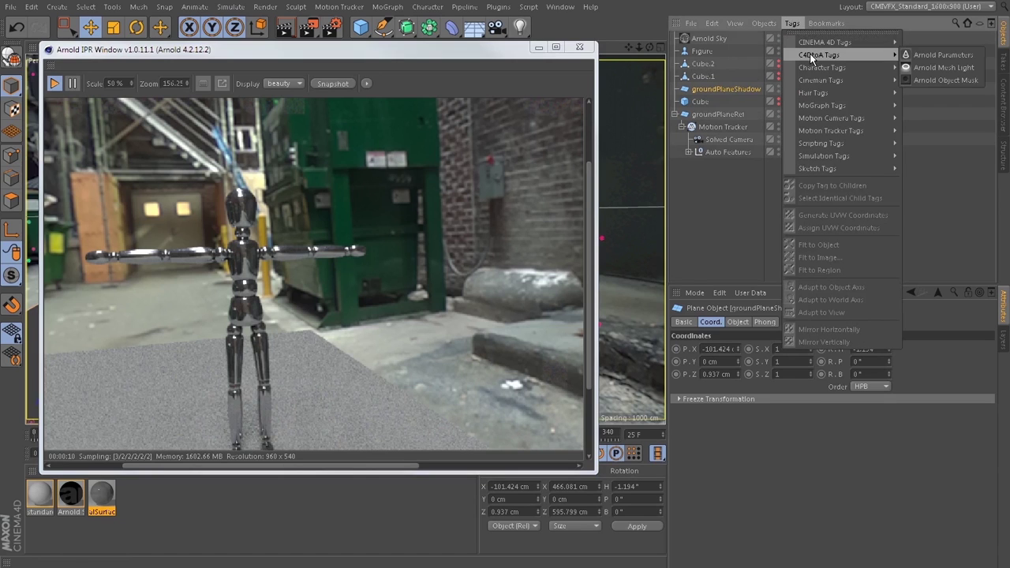
left_click(955, 58)
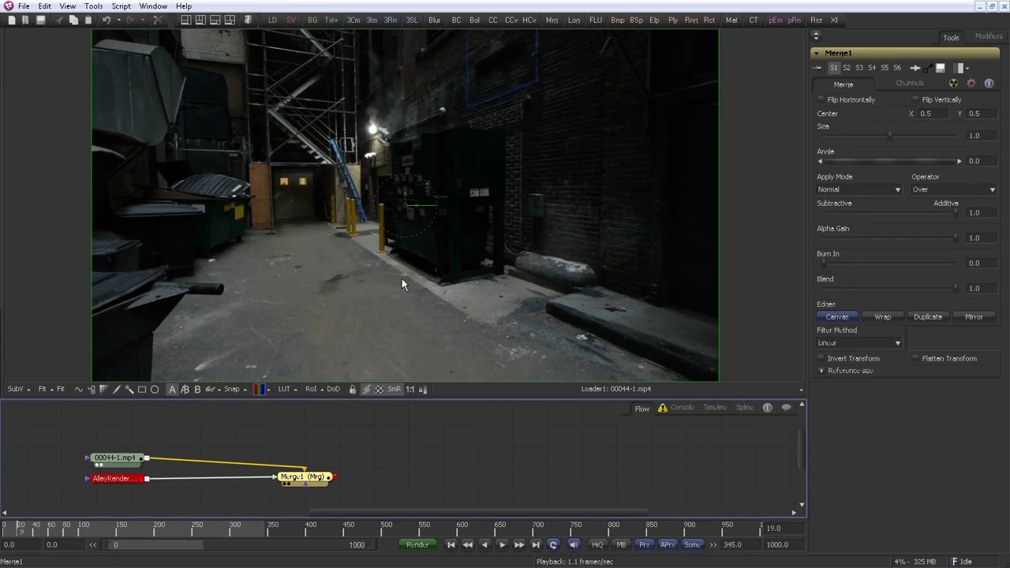
Step: Switch to Fusion, show the Merge1 alley composite in the viewer, and play it from frame 0
left_click_drag(303, 477, 313, 280)
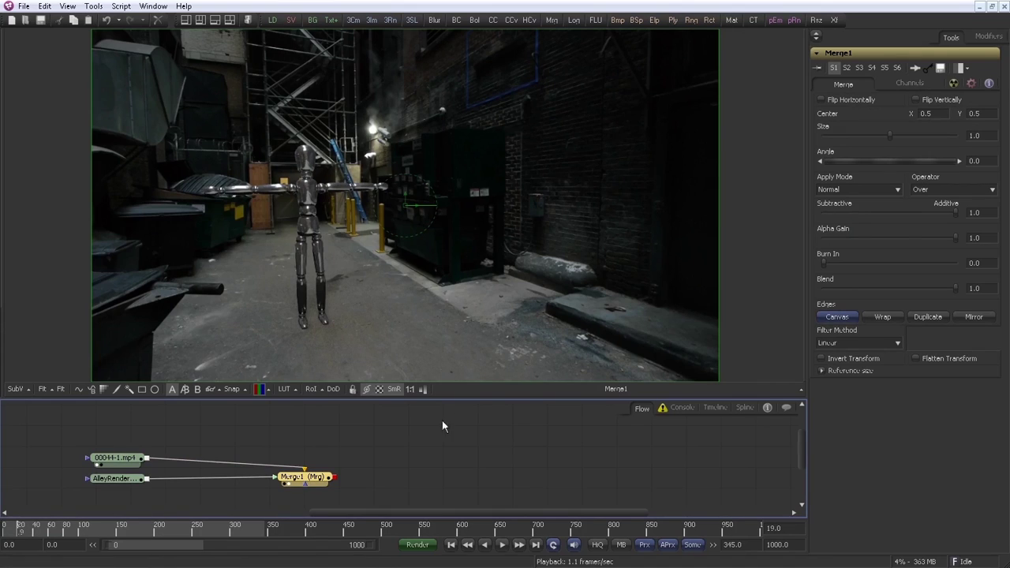
left_click(585, 448)
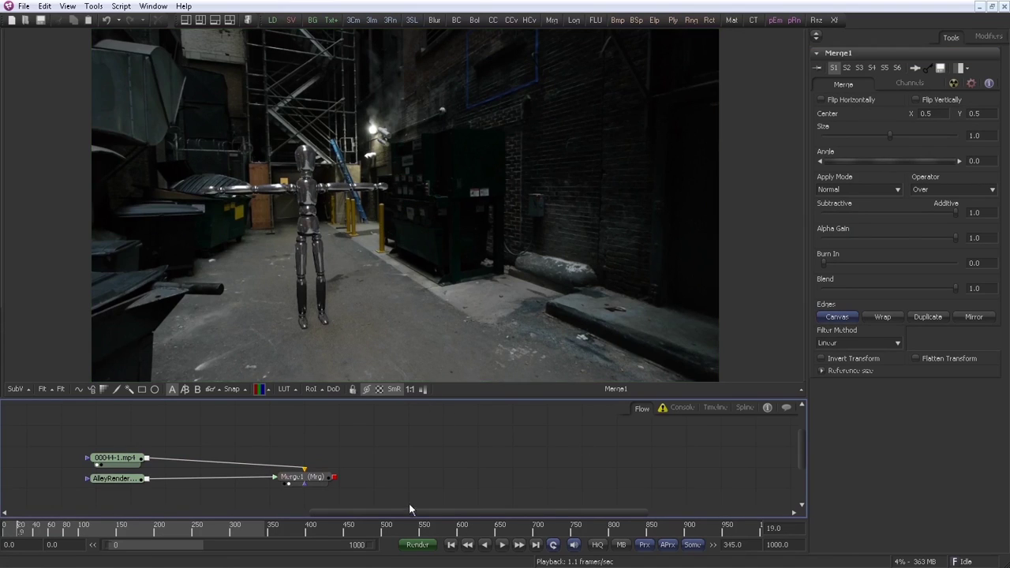
left_click(450, 545)
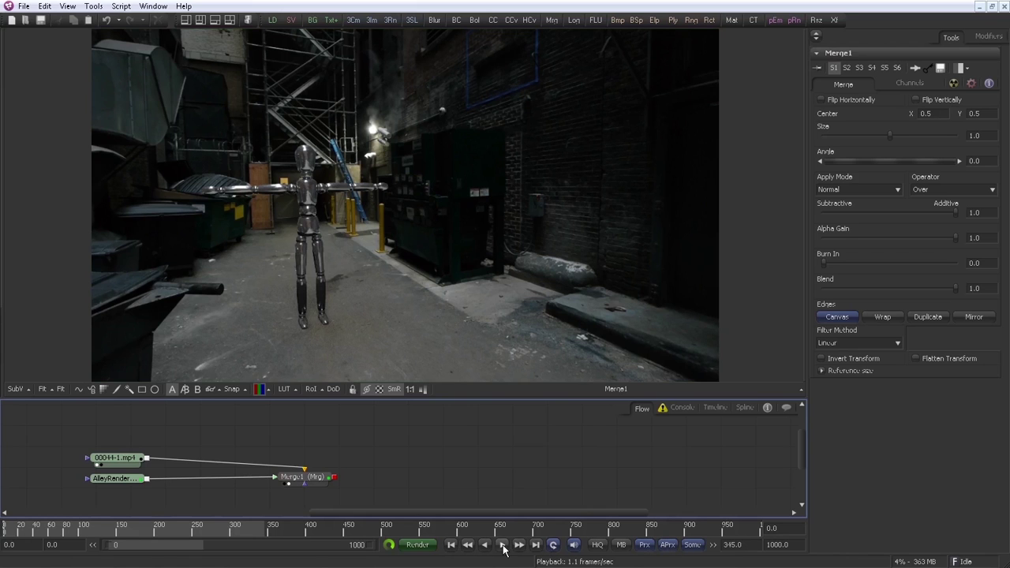
left_click(503, 546)
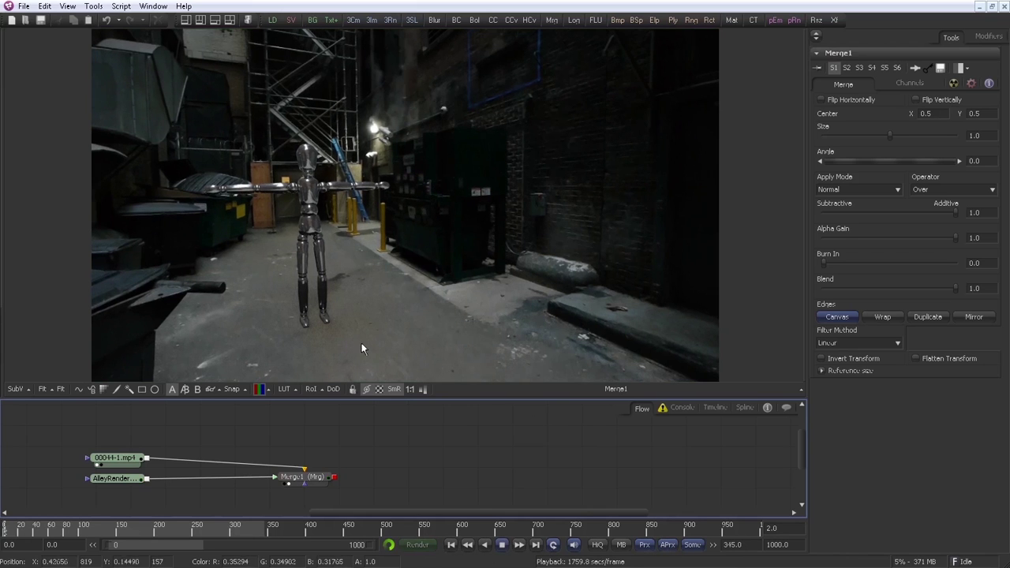